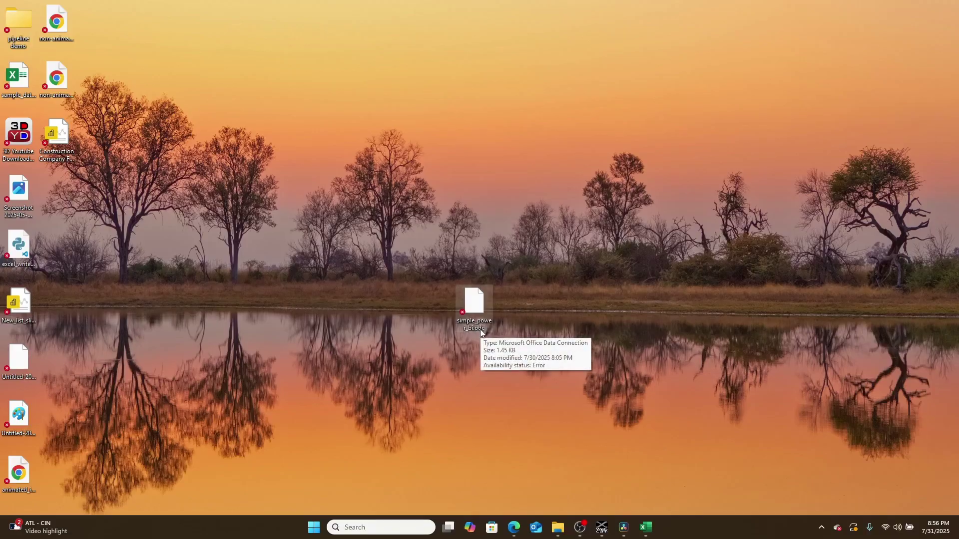
# - Open the simple_power_bi file from the desktop in Notepad++
pyautogui.rightClick(474, 301)
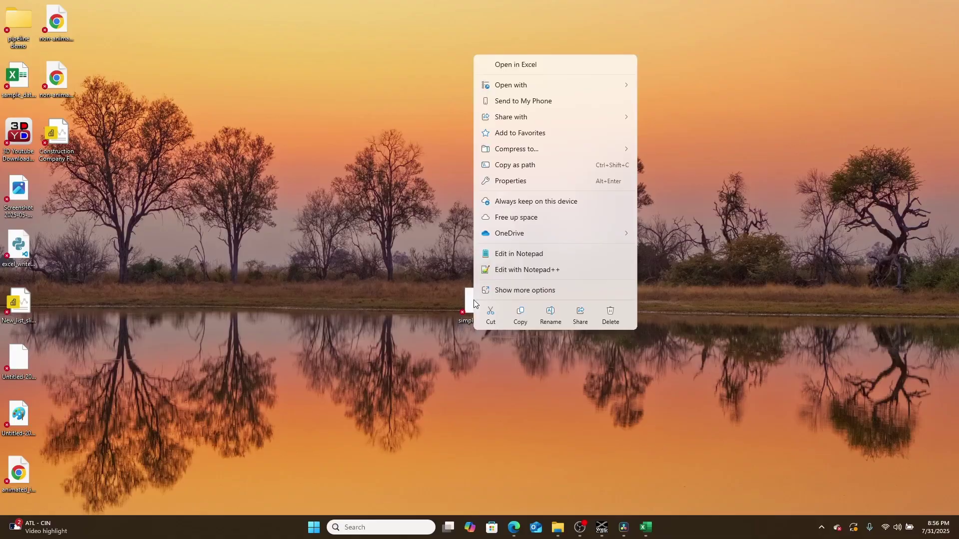
pyautogui.click(499, 269)
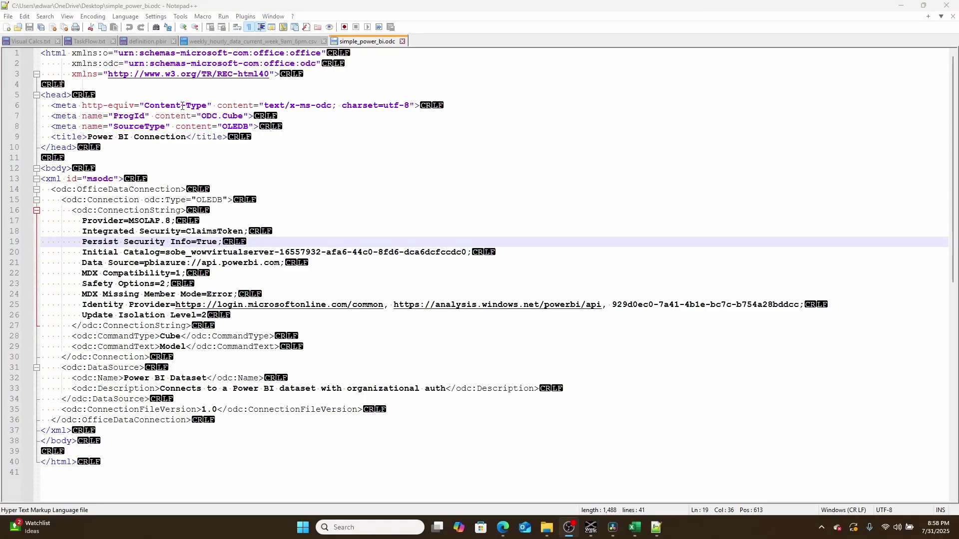
# - Examine the ODC file's HTML header, the msodc XML block and the properties inside its connection string
pyautogui.moveTo(119, 168); pyautogui.dragTo(10, 53)
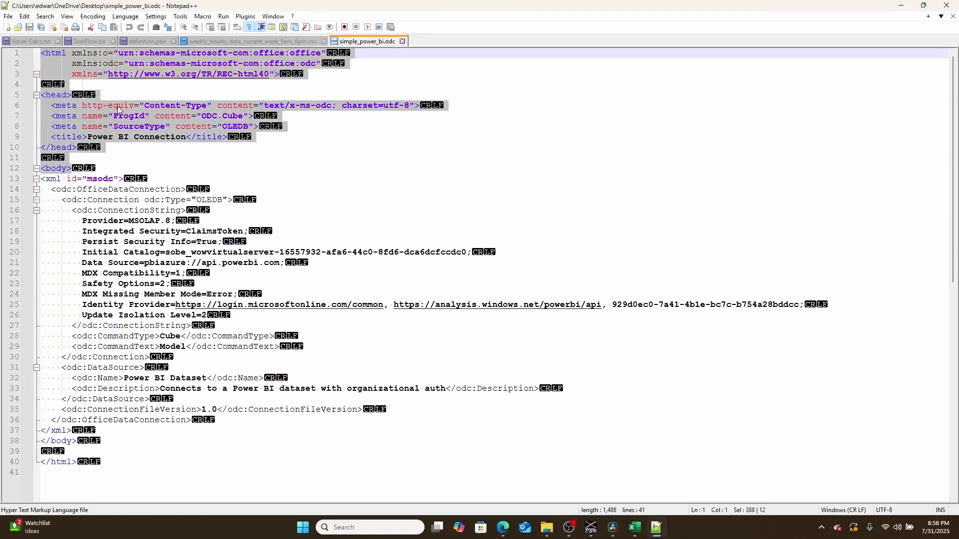
pyautogui.click(98, 220)
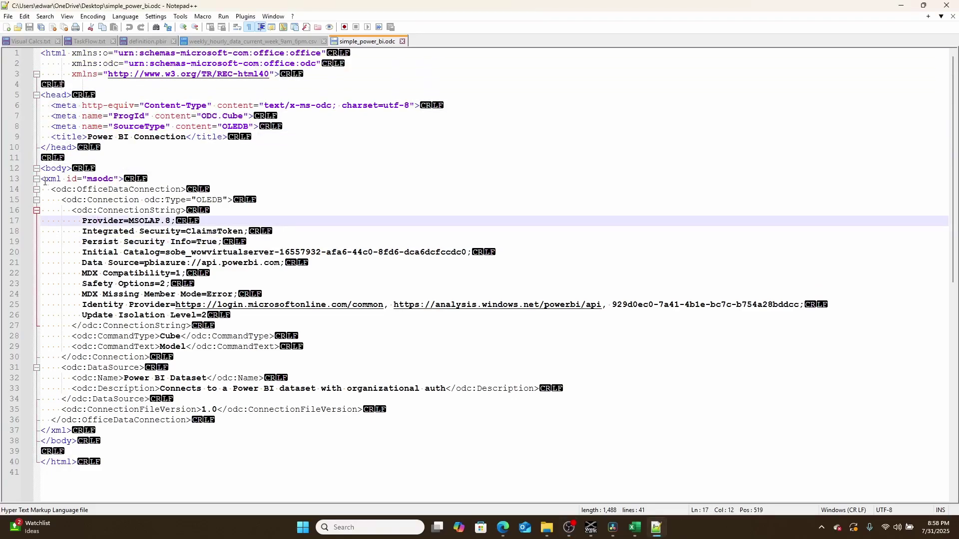
pyautogui.moveTo(42, 181); pyautogui.dragTo(187, 406)
pyautogui.click(180, 226)
pyautogui.moveTo(83, 221); pyautogui.dragTo(254, 312)
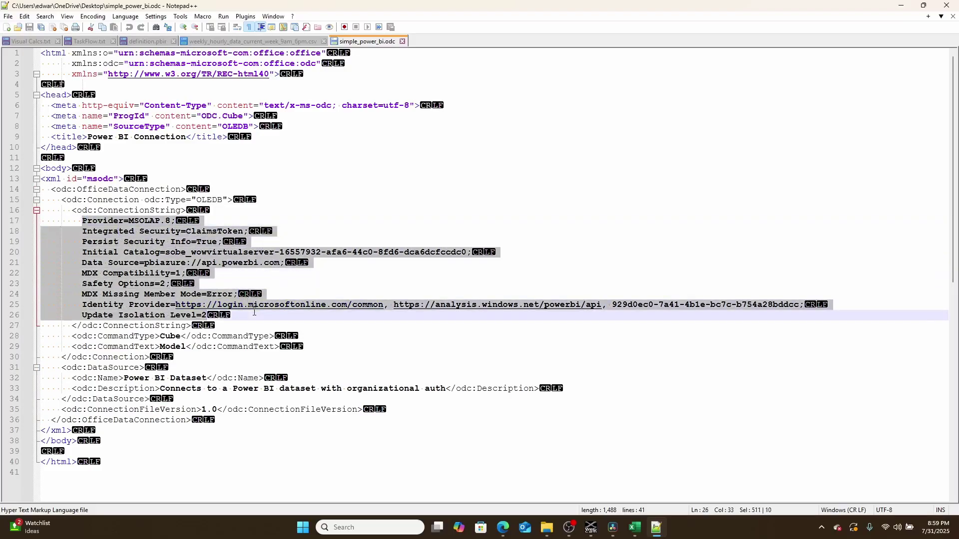
# - Examine the ODC file's command type, command text, and the data source's name and description
pyautogui.moveTo(164, 336); pyautogui.dragTo(175, 336)
pyautogui.click(188, 346)
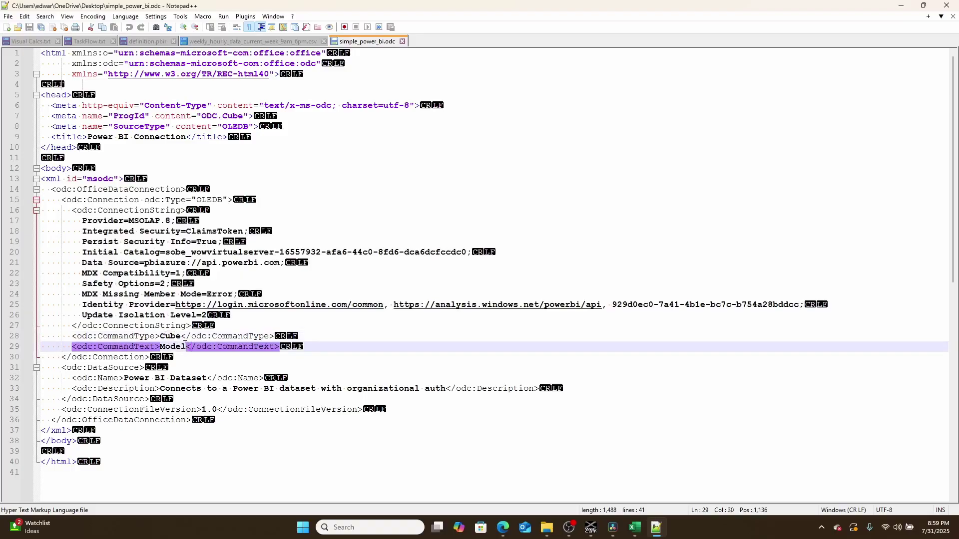
pyautogui.doubleClick(179, 347)
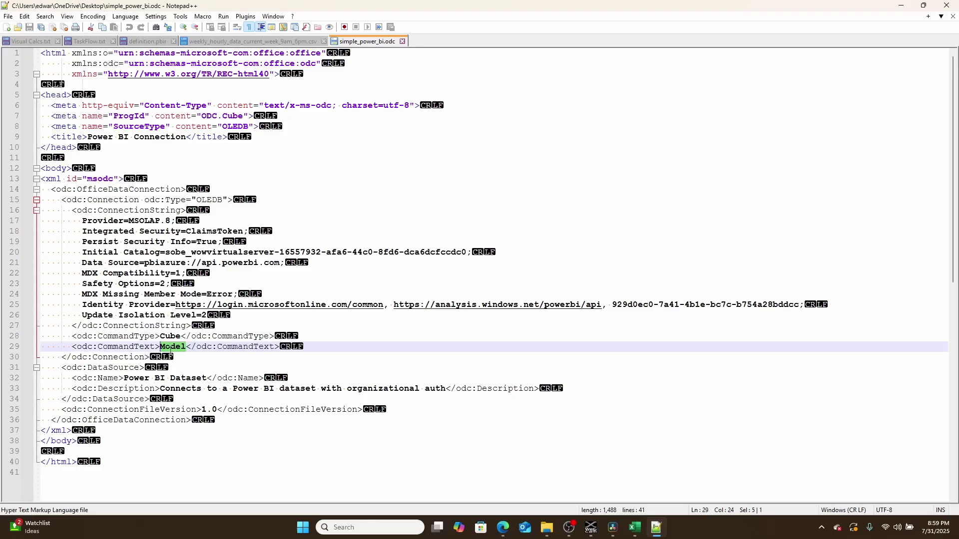
pyautogui.click(174, 400)
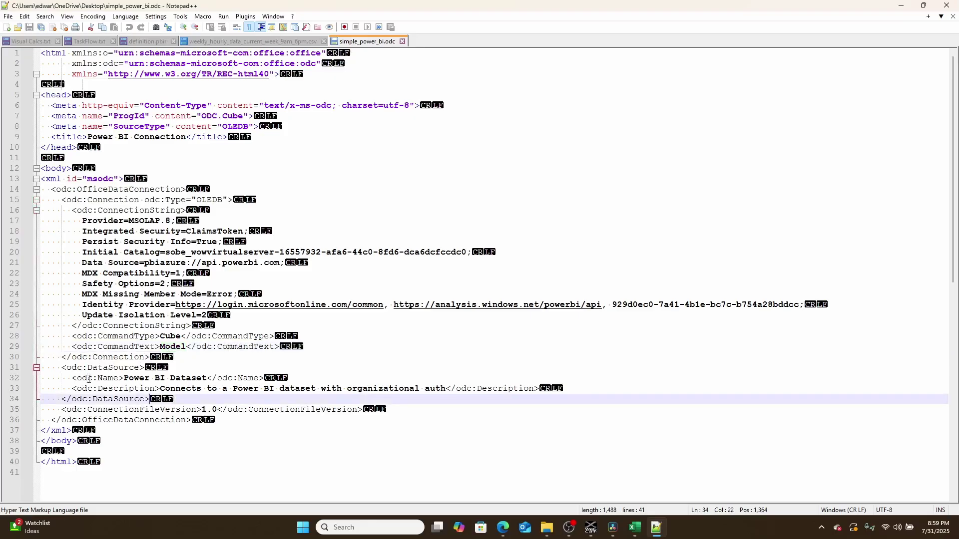
pyautogui.click(124, 383)
pyautogui.click(188, 398)
pyautogui.moveTo(160, 389); pyautogui.dragTo(428, 389)
pyautogui.moveTo(429, 389); pyautogui.dragTo(446, 389)
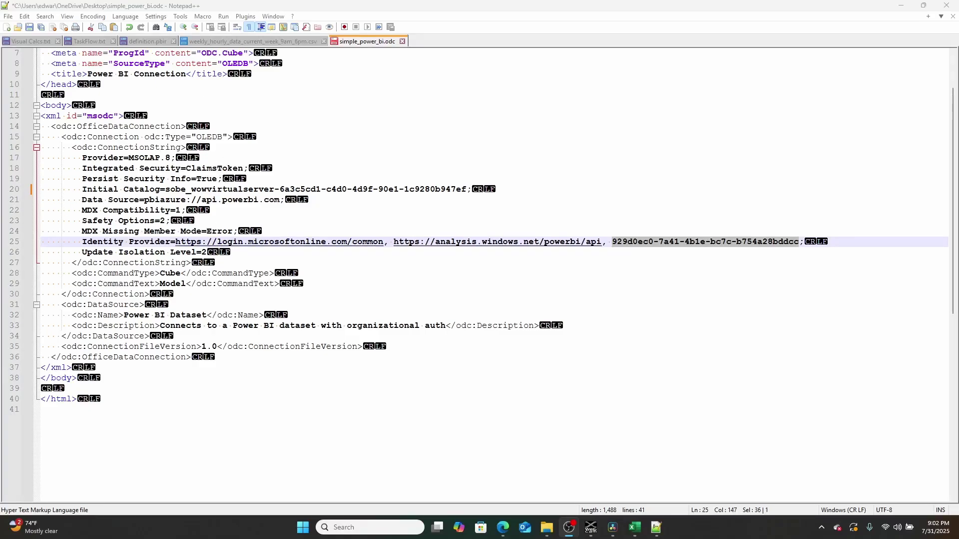
# - Switch to the ODC.xlsx workbook in Excel and maximize its window
pyautogui.click(634, 527)
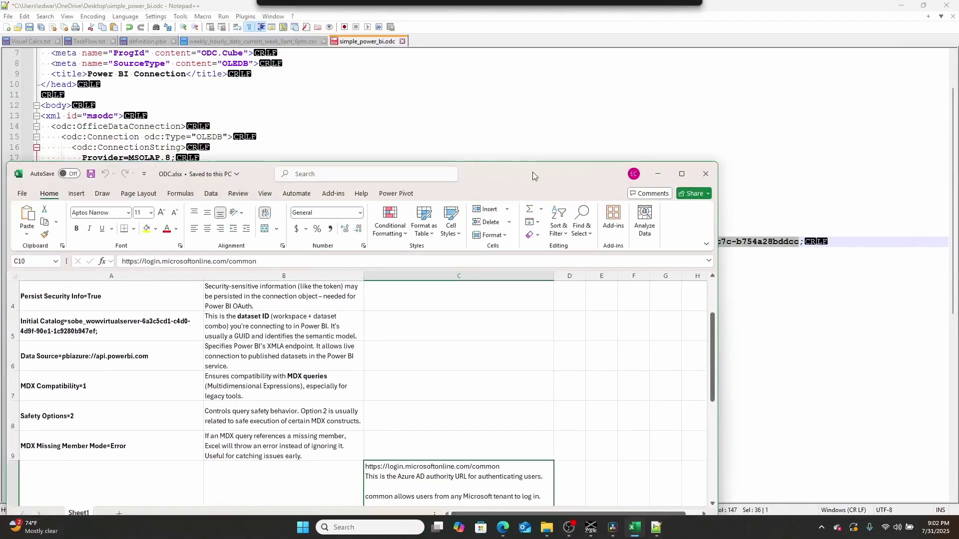
pyautogui.moveTo(532, 172); pyautogui.dragTo(582, 118)
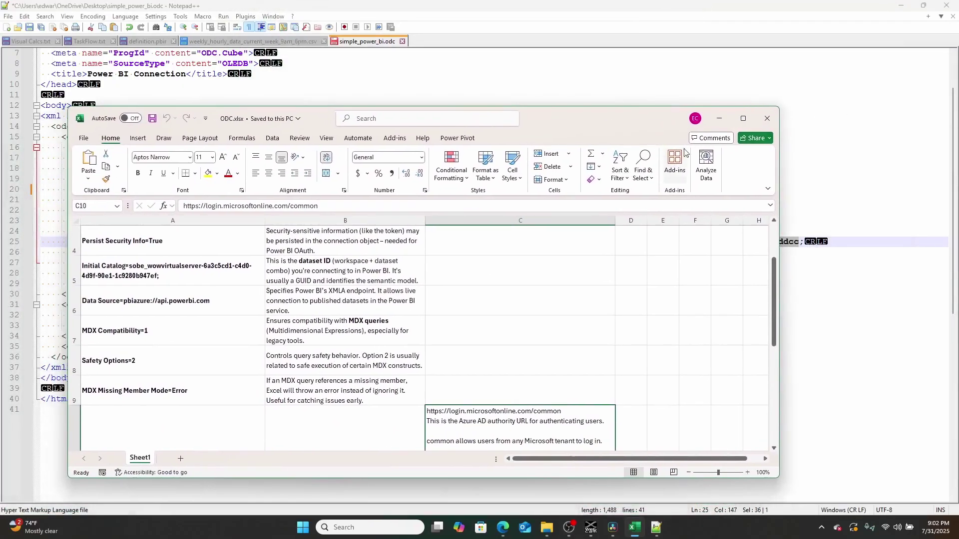
pyautogui.click(743, 118)
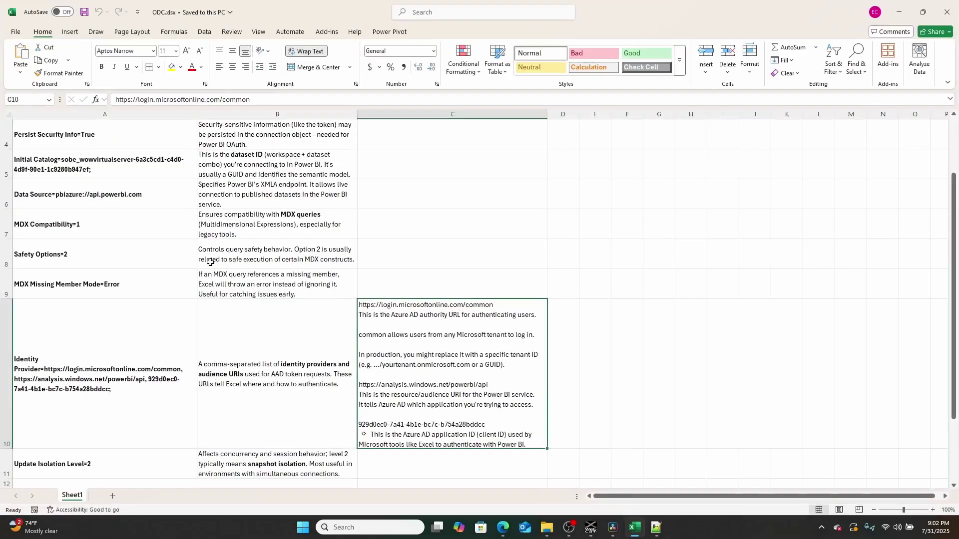
# - Read the key and meaning rows for Provider, Integrated Security and Persist Security Info
pyautogui.scroll(2, 240, 225)
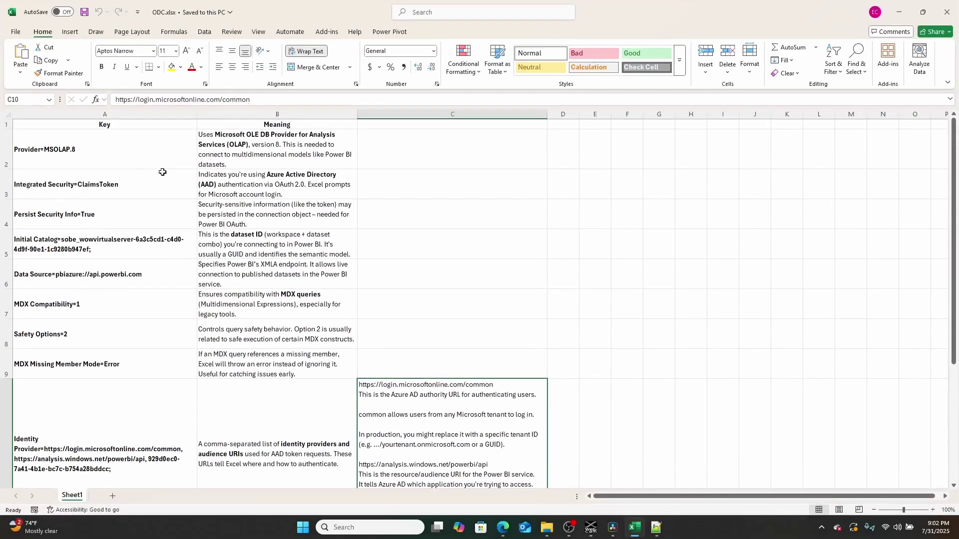
pyautogui.click(120, 150)
pyautogui.moveTo(88, 150); pyautogui.dragTo(265, 157)
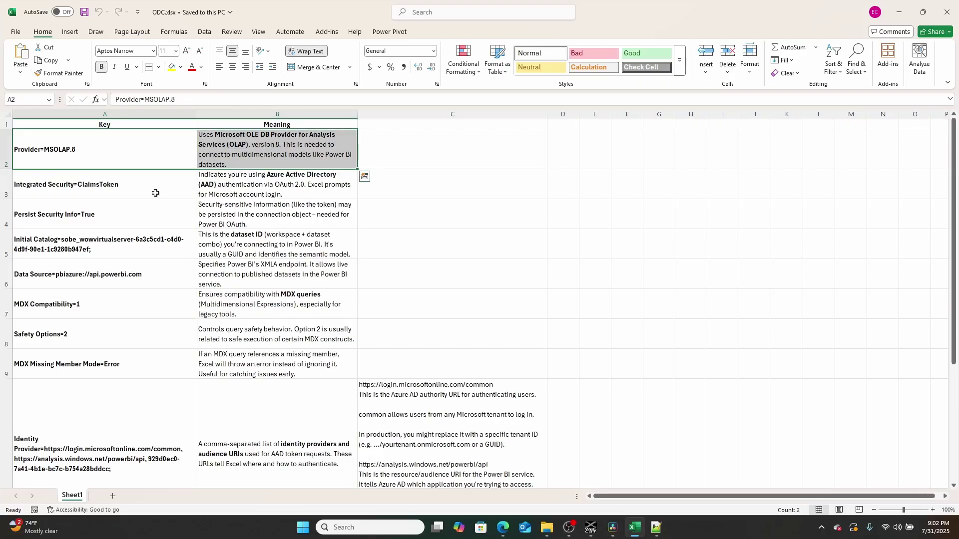
pyautogui.moveTo(155, 195); pyautogui.dragTo(252, 190)
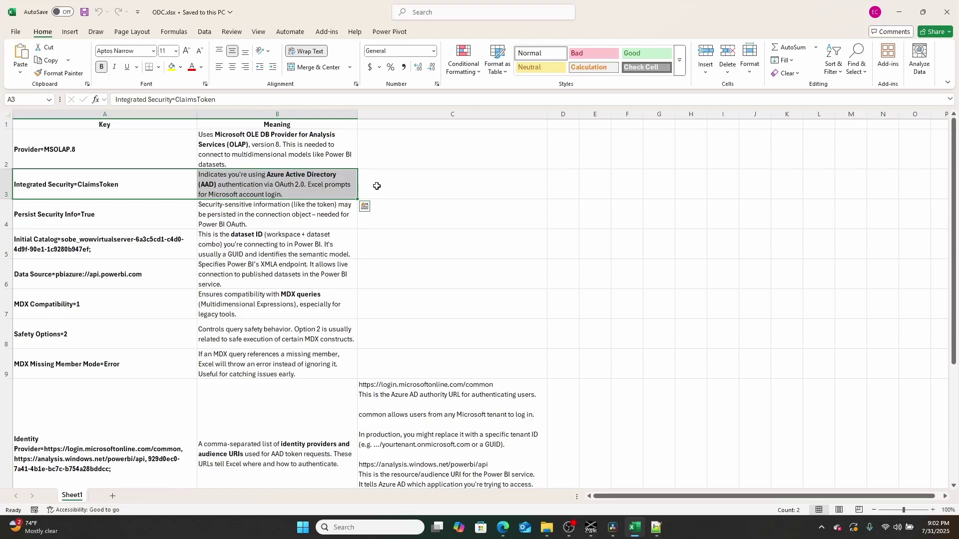
pyautogui.click(262, 214)
pyautogui.moveTo(154, 212); pyautogui.dragTo(219, 207)
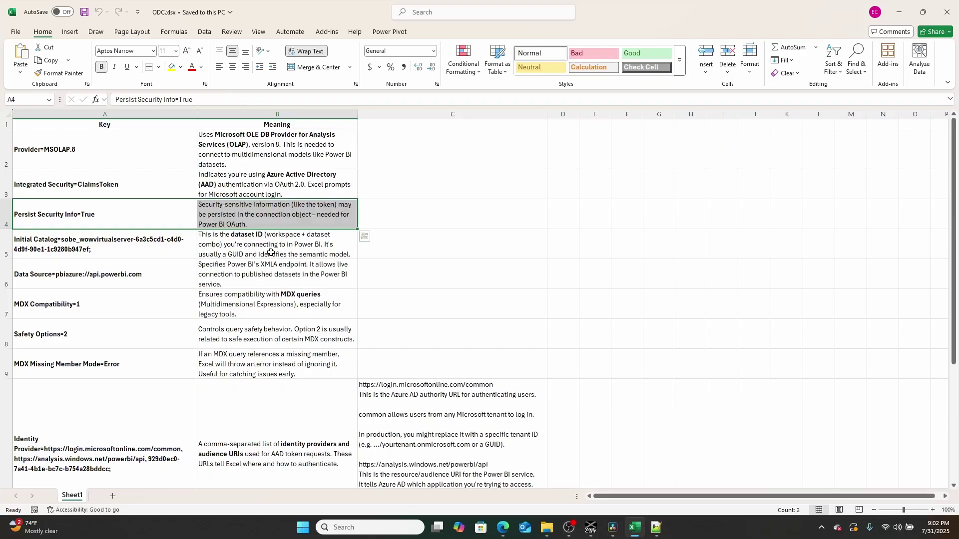
# - Read the meanings of Initial Catalog, Data Source, MDX Compatibility, Safety Options and MDX Missing Member Mode
pyautogui.scroll(-1, 137, 215)
pyautogui.click(126, 216)
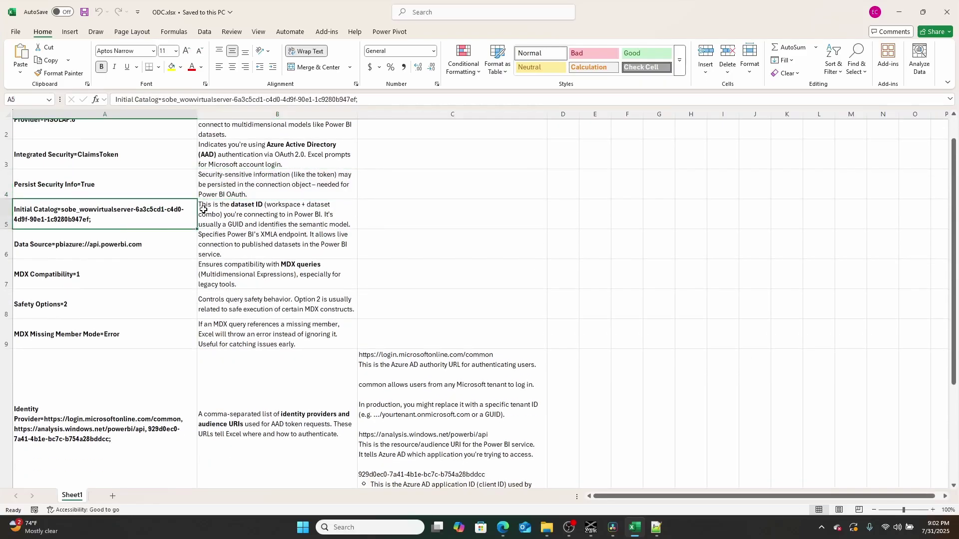
pyautogui.click(228, 210)
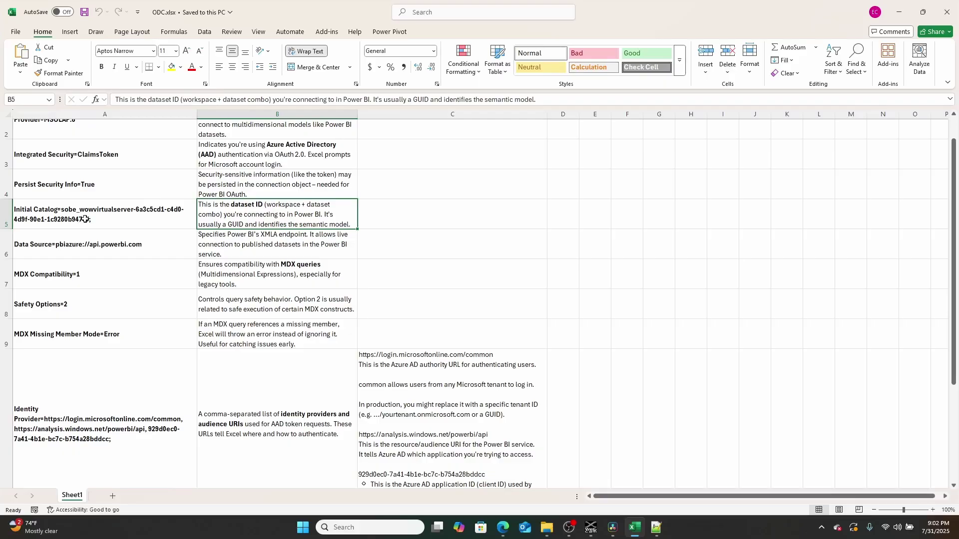
pyautogui.click(174, 249)
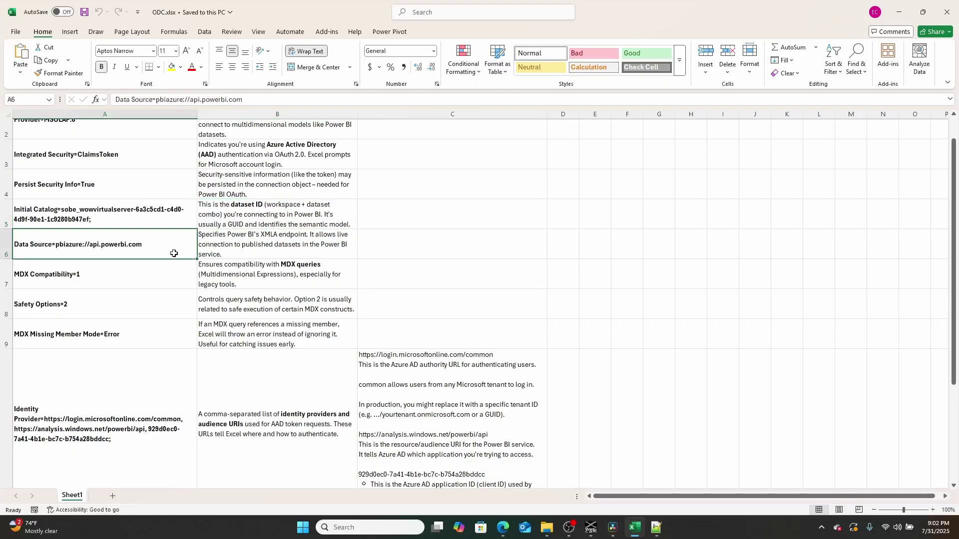
pyautogui.click(232, 247)
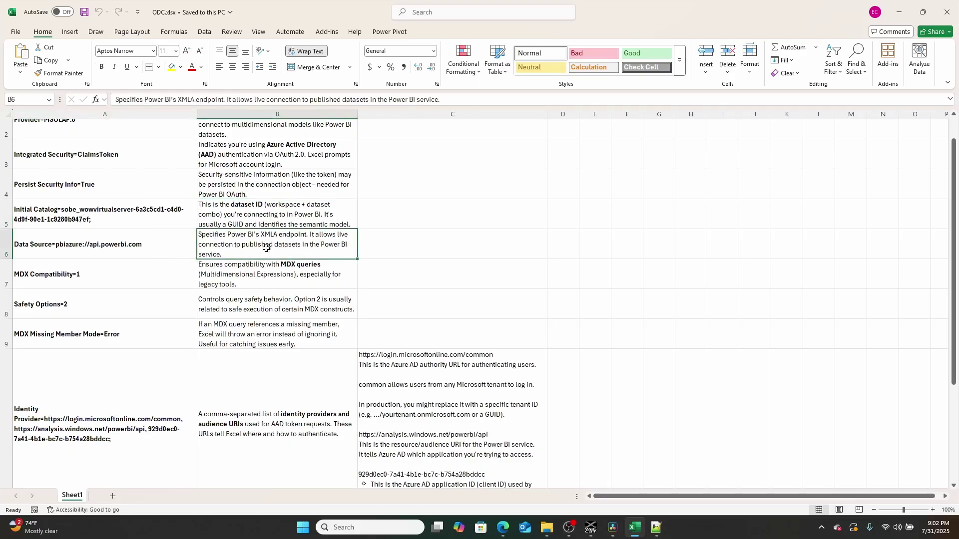
pyautogui.click(109, 279)
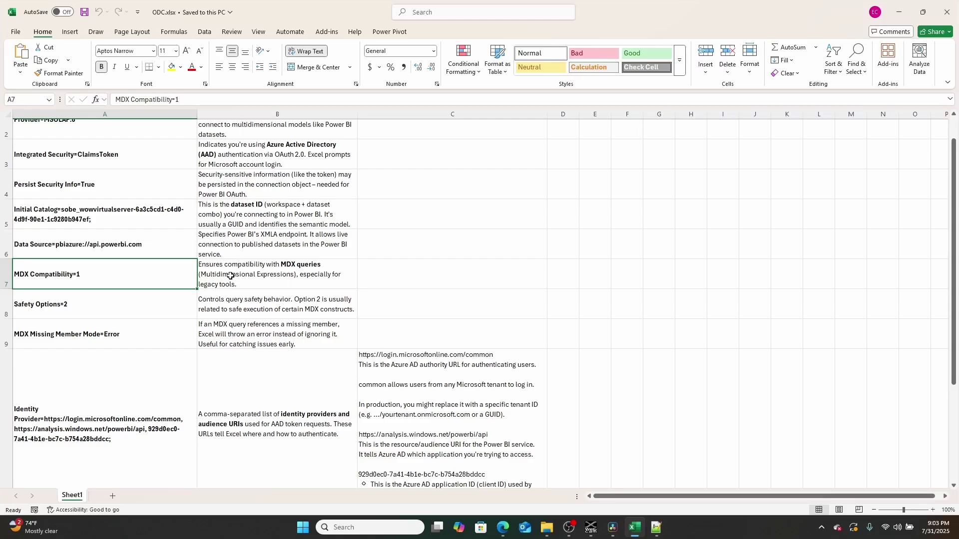
pyautogui.click(110, 308)
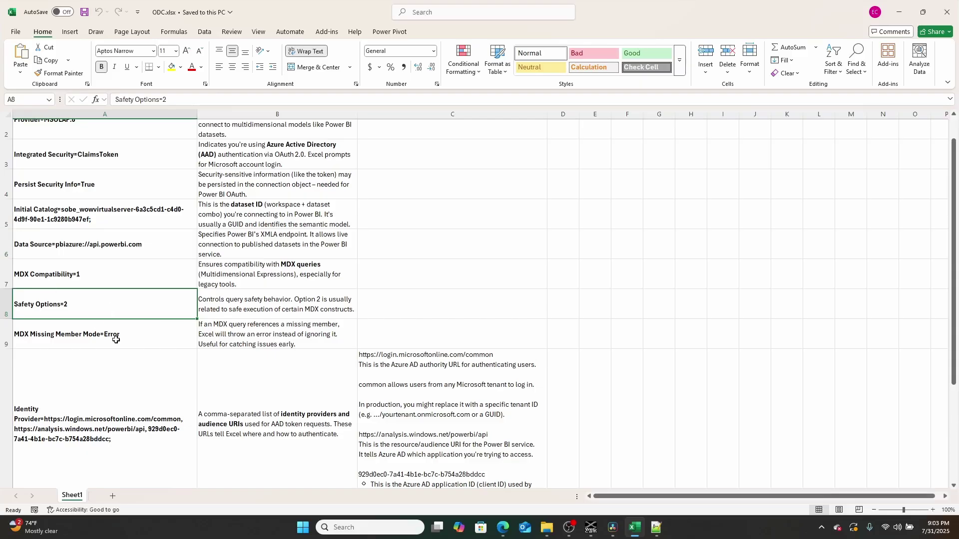
pyautogui.click(133, 343)
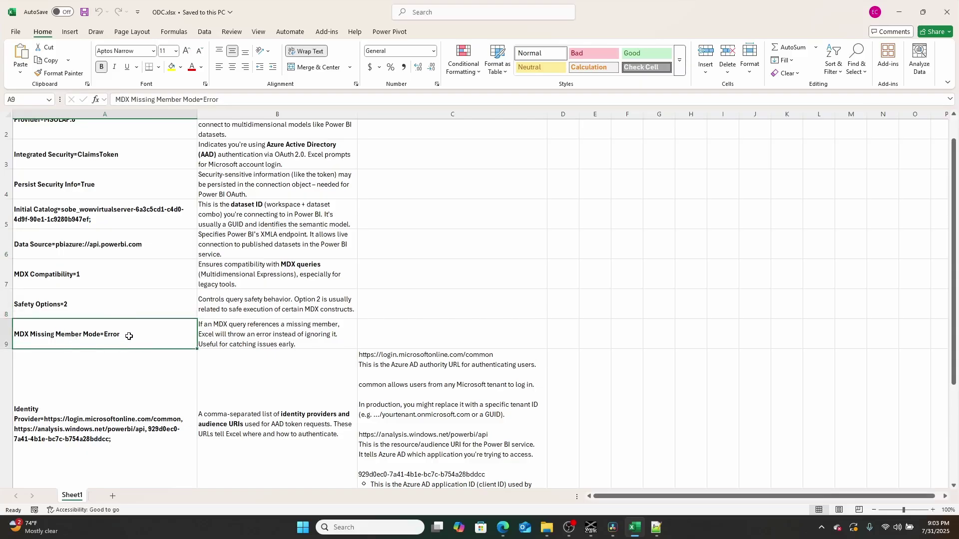
pyautogui.click(299, 337)
pyautogui.scroll(-1, 299, 337)
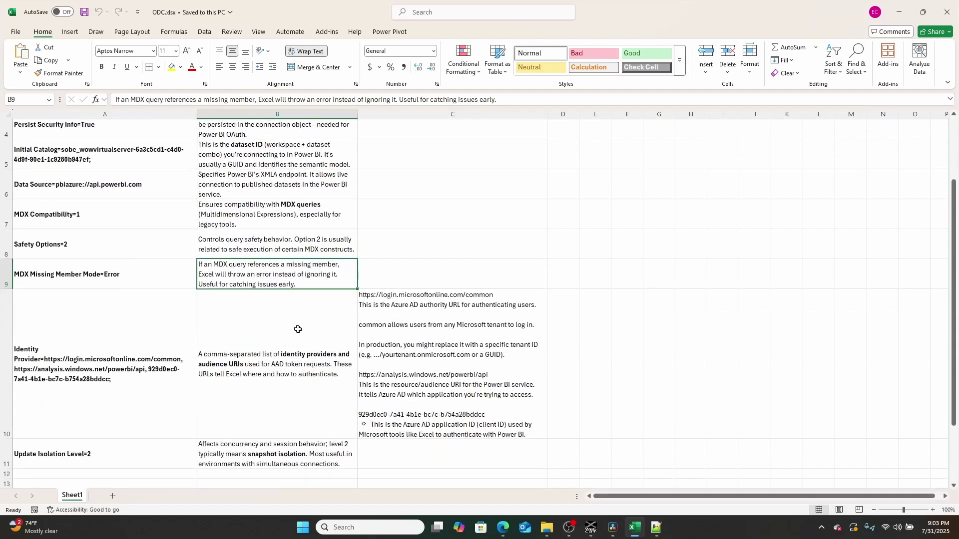
# - Read the Identity Provider explanation in row 10, the Update Isolation Level row, and the Initial Catalog entry again
pyautogui.click(131, 362)
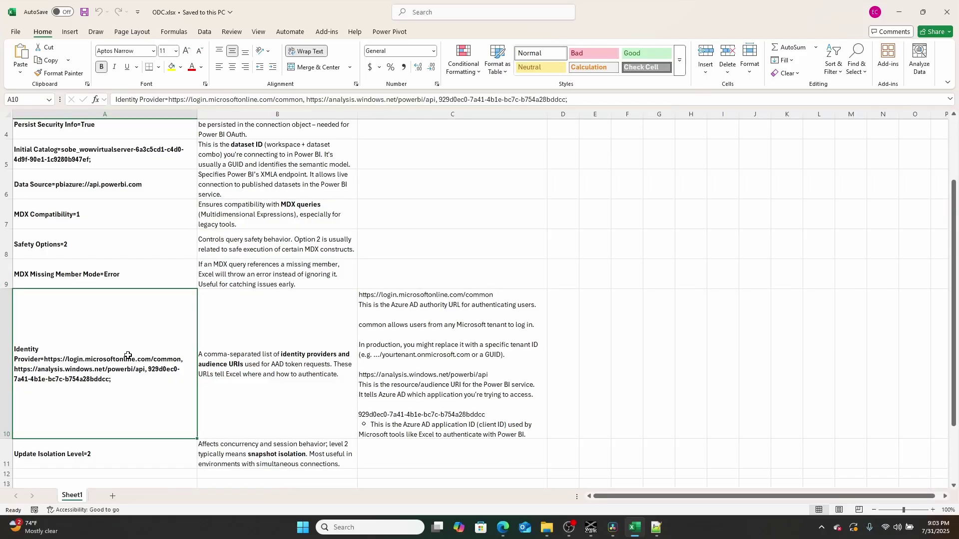
pyautogui.click(405, 322)
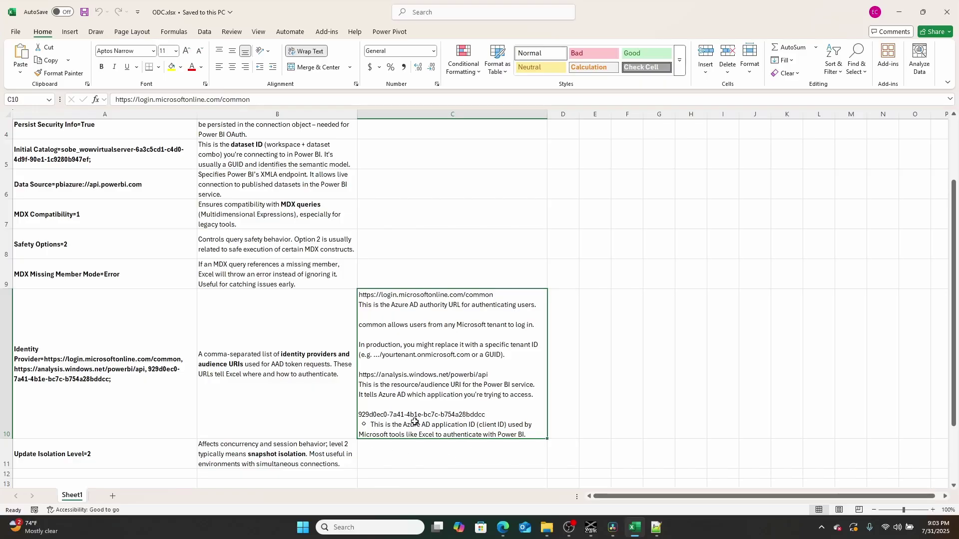
pyautogui.scroll(-1, 200, 445)
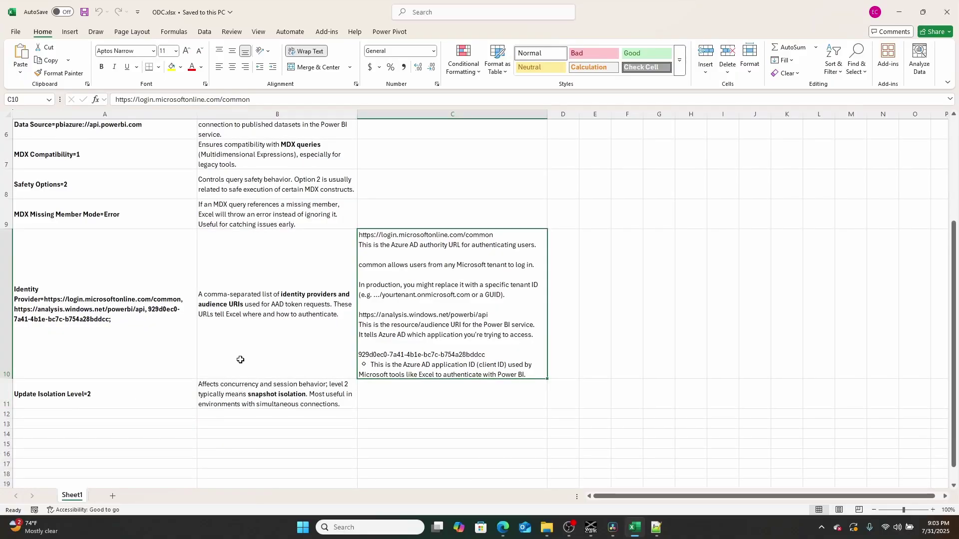
pyautogui.scroll(1, 259, 355)
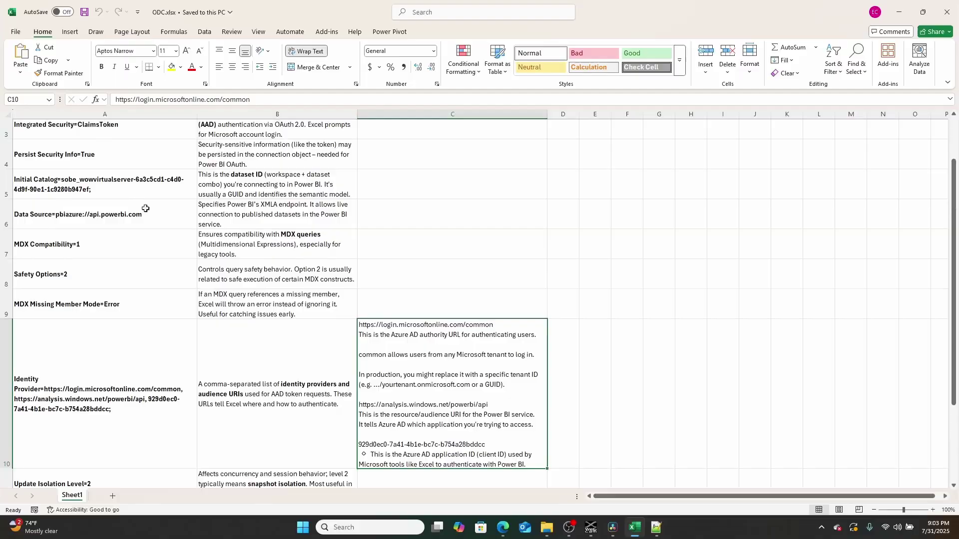
pyautogui.click(111, 186)
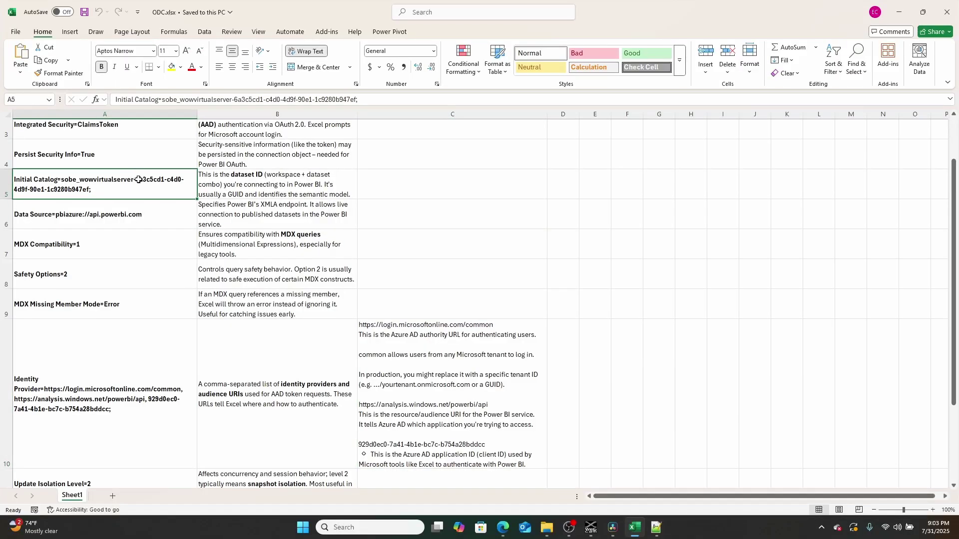
# - Switch from Excel to the Power BI browser window and compare the dataset ID in its address with the ODC file's Initial Catalog
pyautogui.click(899, 18)
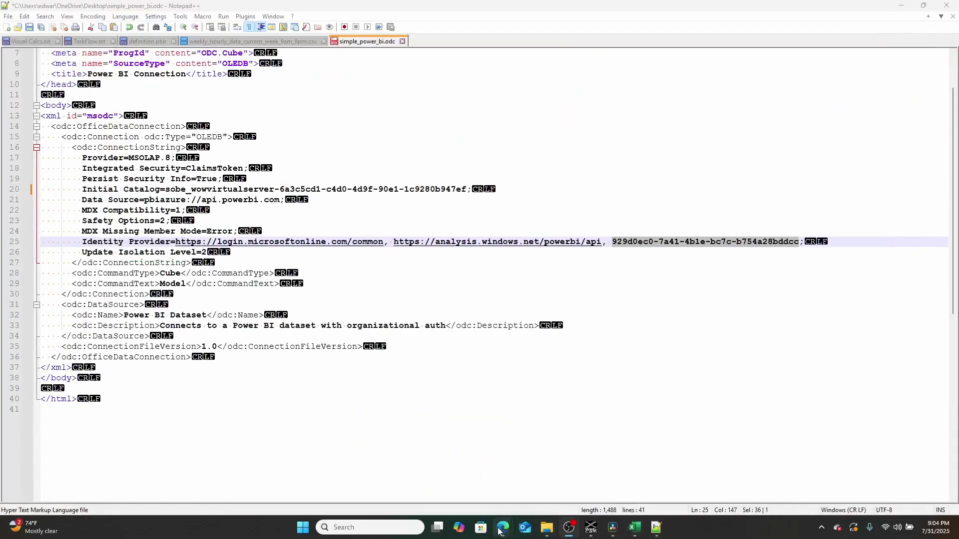
pyautogui.moveTo(503, 527)
pyautogui.click(541, 467)
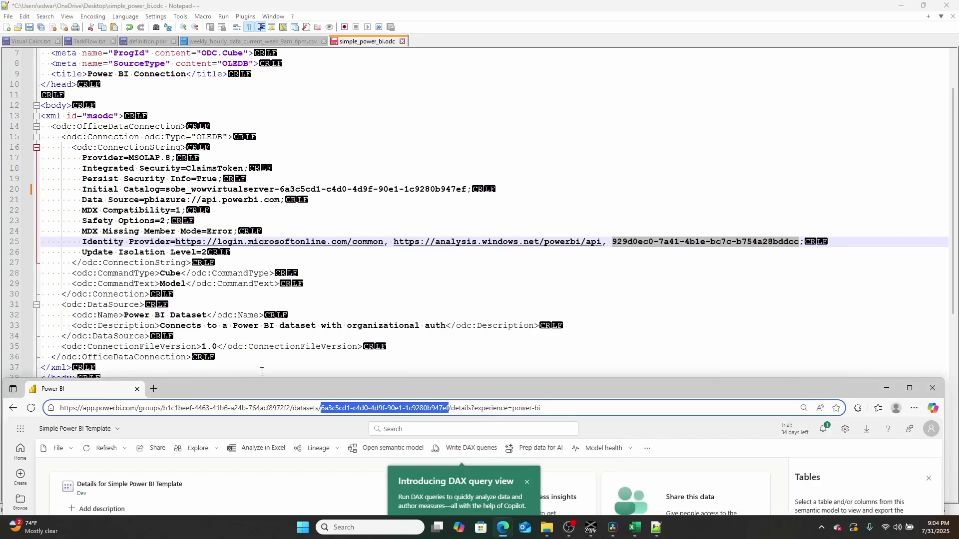
pyautogui.moveTo(300, 392); pyautogui.dragTo(287, 73)
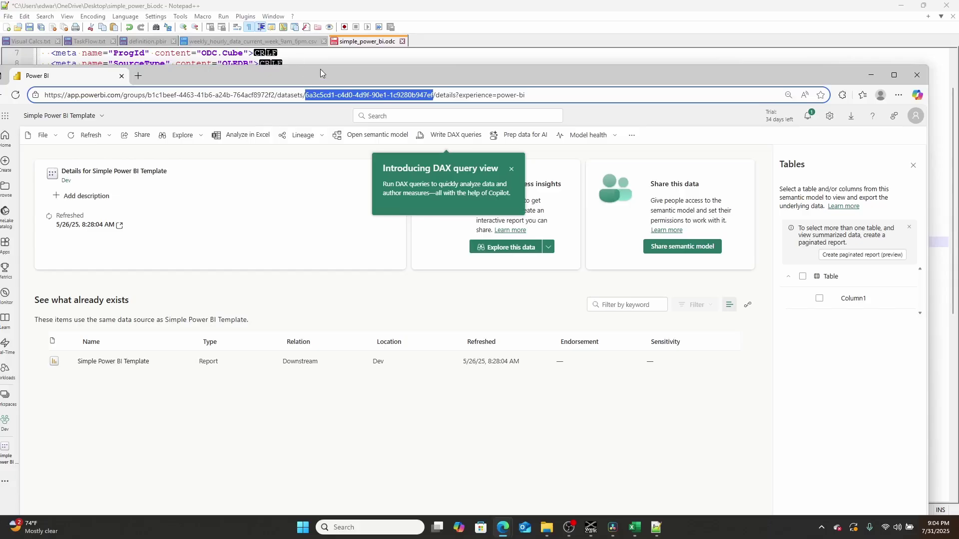
pyautogui.moveTo(436, 72); pyautogui.dragTo(477, 234)
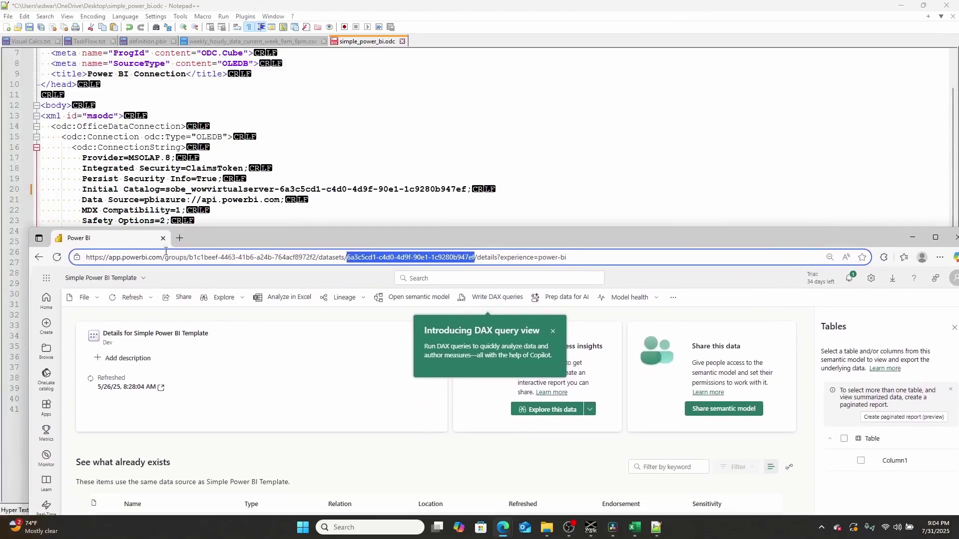
# - Go back to the Power BI home page and reposition the browser window to show its recent items
pyautogui.click(39, 257)
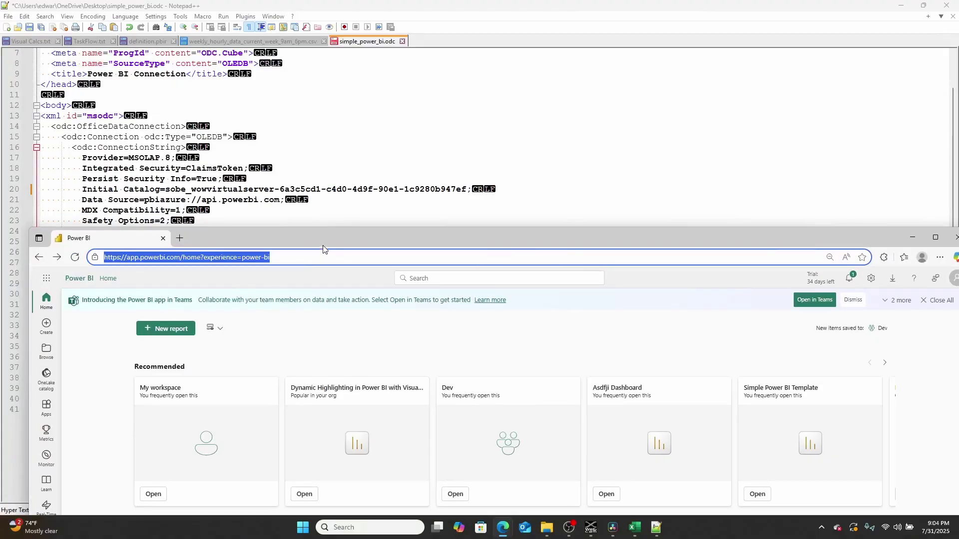
pyautogui.moveTo(326, 232); pyautogui.dragTo(351, 64)
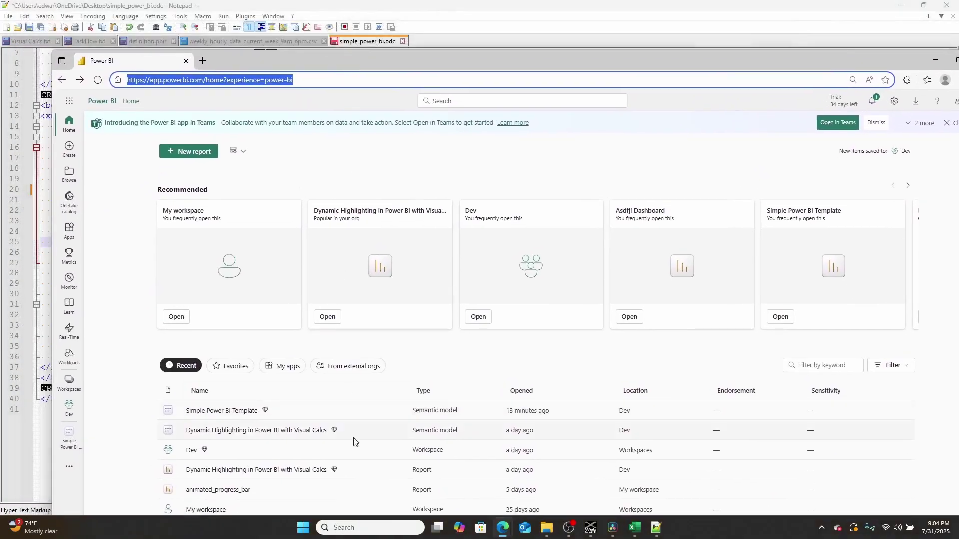
# - Open the Dynamic Highlighting in Power BI with Visual Calcs semantic model and copy the dataset ID from its web address
pyautogui.click(272, 431)
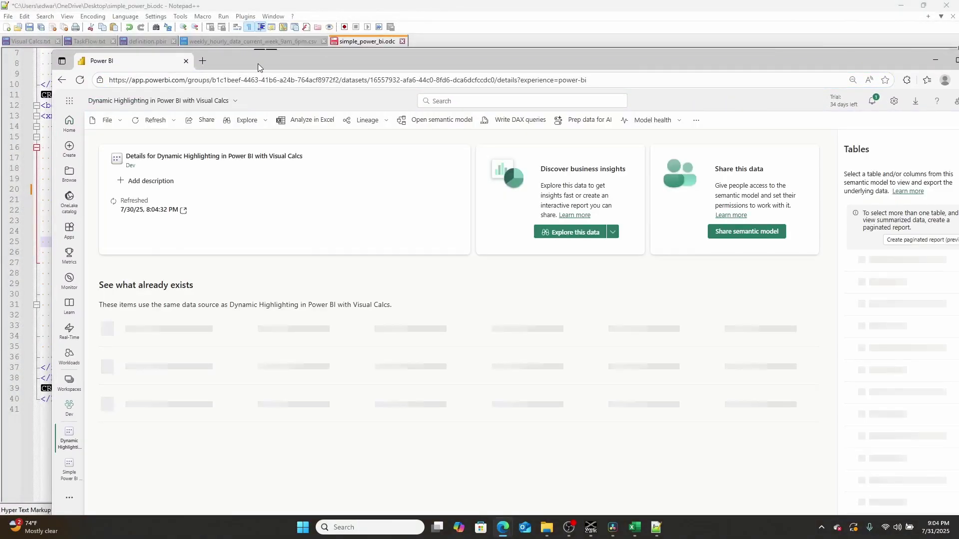
pyautogui.moveTo(498, 81); pyautogui.dragTo(378, 80)
pyautogui.hotkey('ctrl', 'c')
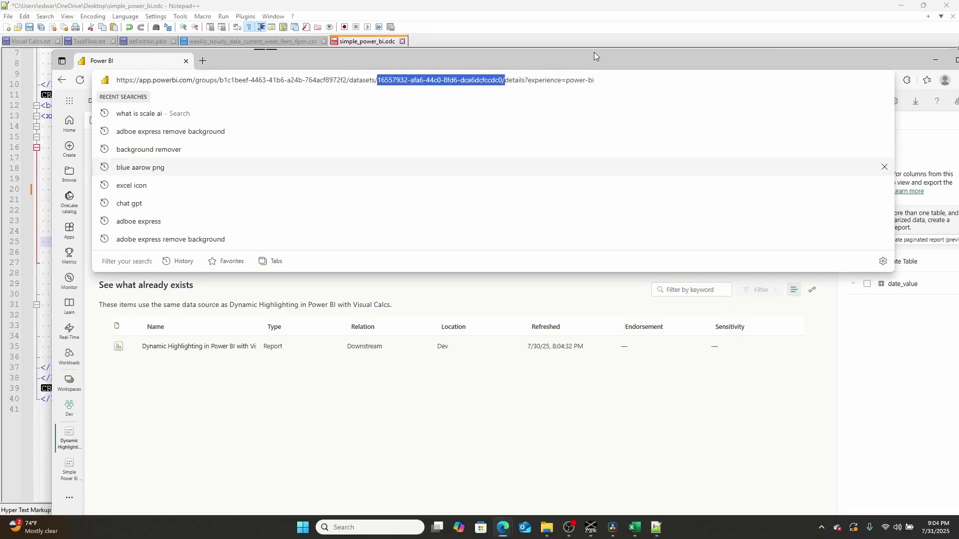
# - Switch to Notepad++, replace the ID after sobe_wowvirtualserver- in Initial Catalog with 16557932-afa6-44c0-8fd6-dca6dcfccdc0, and save simple_power_bi.odc
pyautogui.moveTo(556, 60); pyautogui.dragTo(631, 287)
pyautogui.click(496, 211)
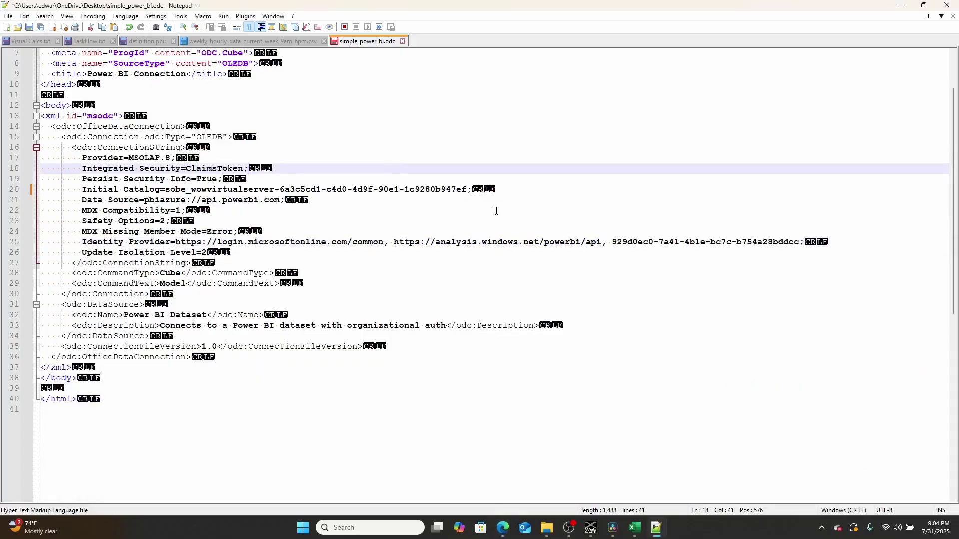
pyautogui.moveTo(469, 189); pyautogui.dragTo(281, 189)
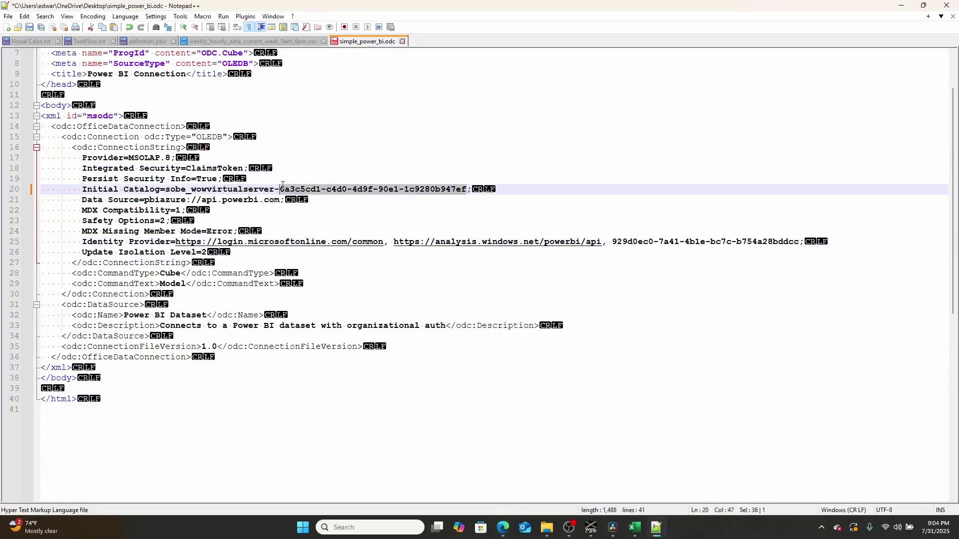
pyautogui.hotkey('ctrl', 'v')
pyautogui.press('BackSpace')
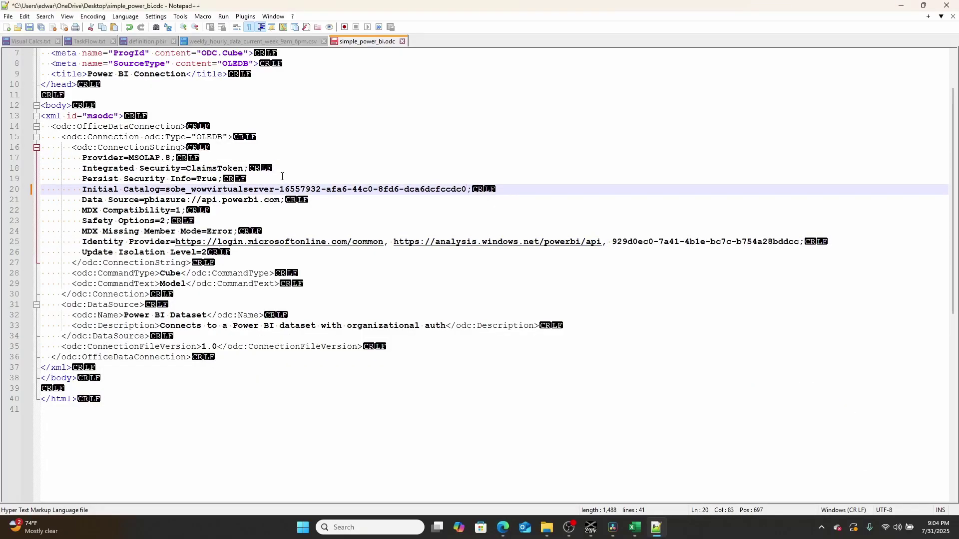
pyautogui.hotkey('ctrl', 's')
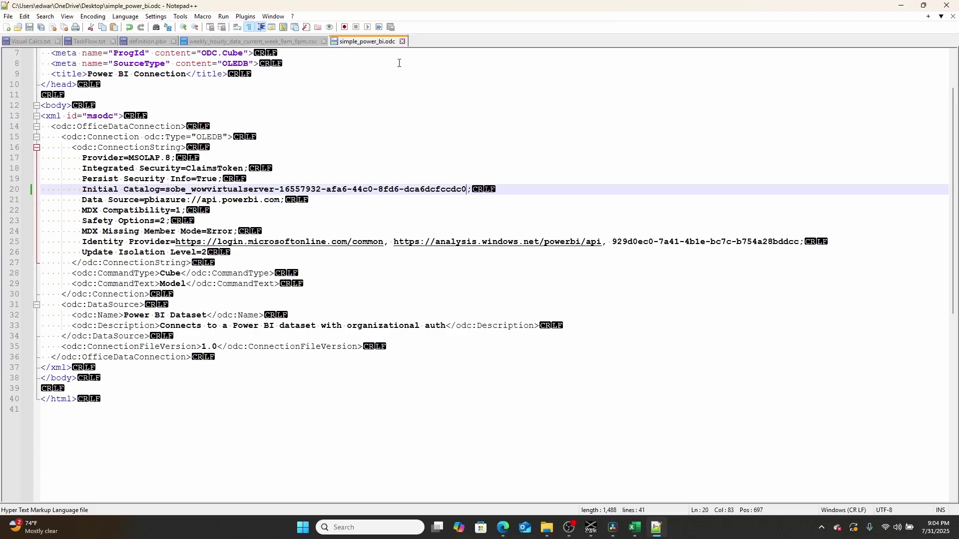
# - Close simple_power_bi.odc in Notepad++ and open the saved connection file from the desktop in Excel
pyautogui.click(403, 42)
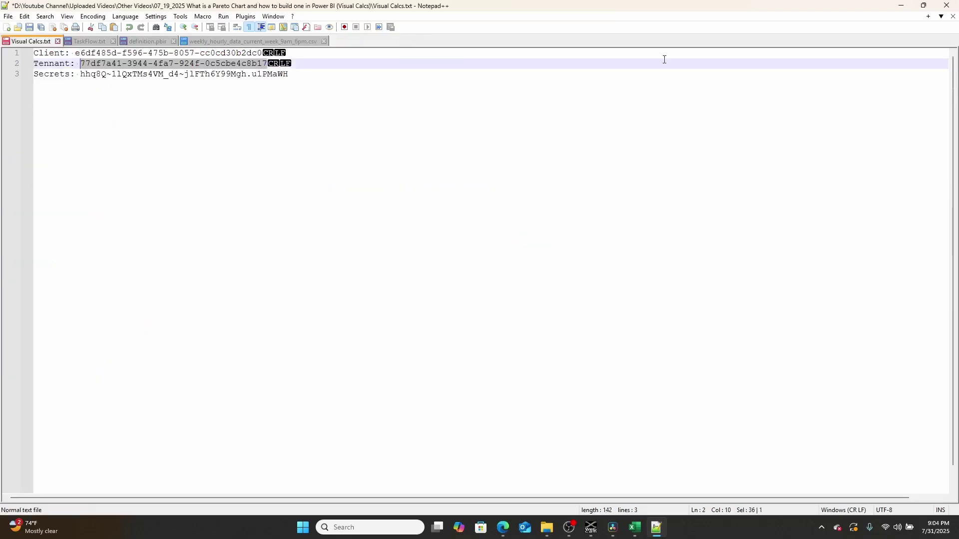
pyautogui.click(903, 7)
pyautogui.moveTo(643, 276); pyautogui.dragTo(806, 427)
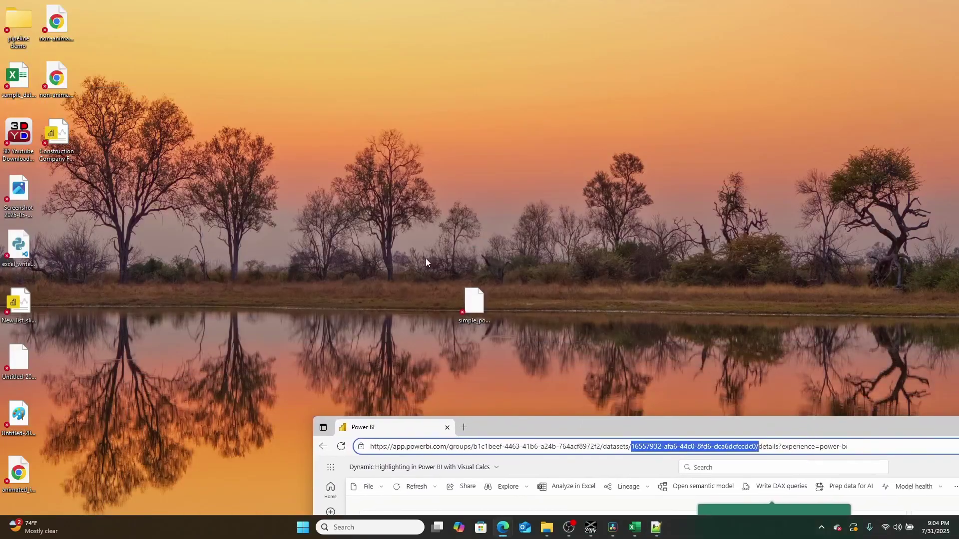
pyautogui.doubleClick(474, 303)
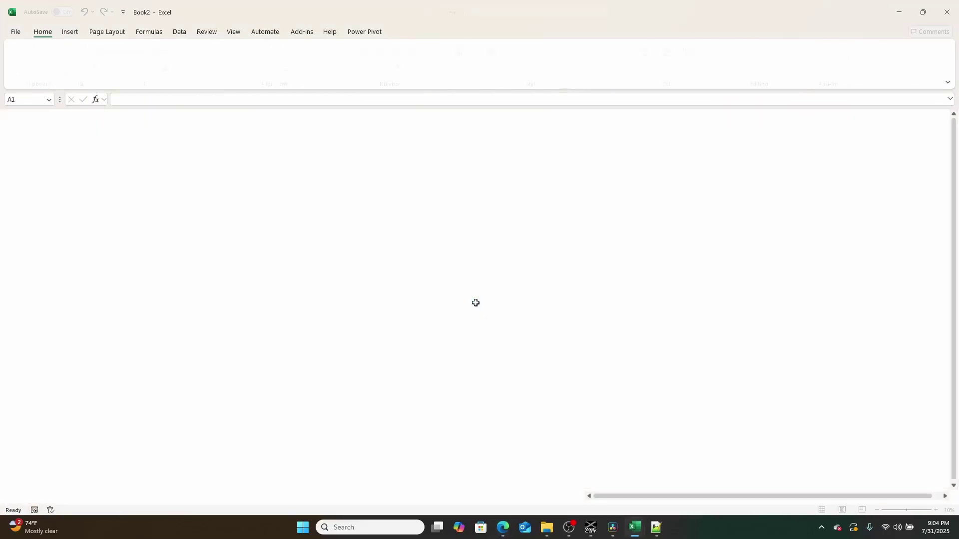
pyautogui.click(507, 298)
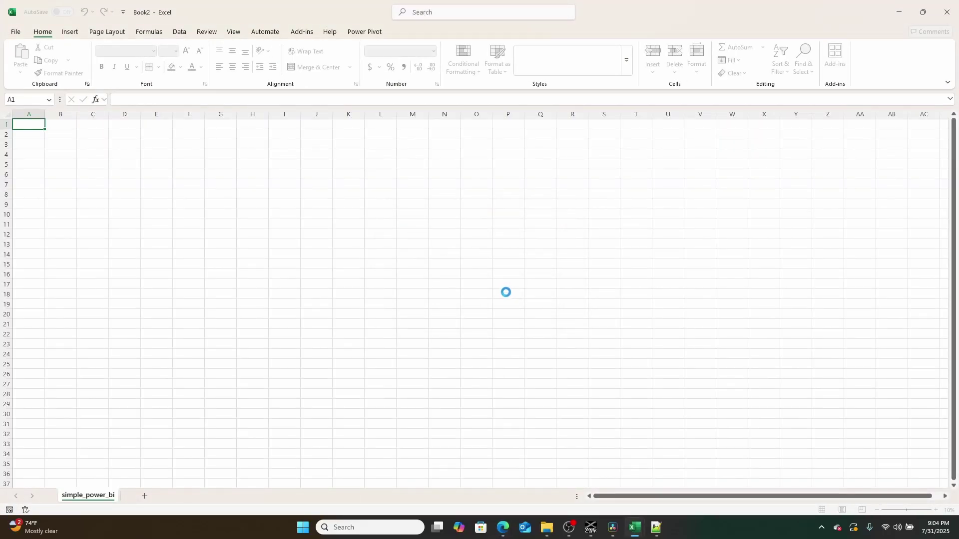